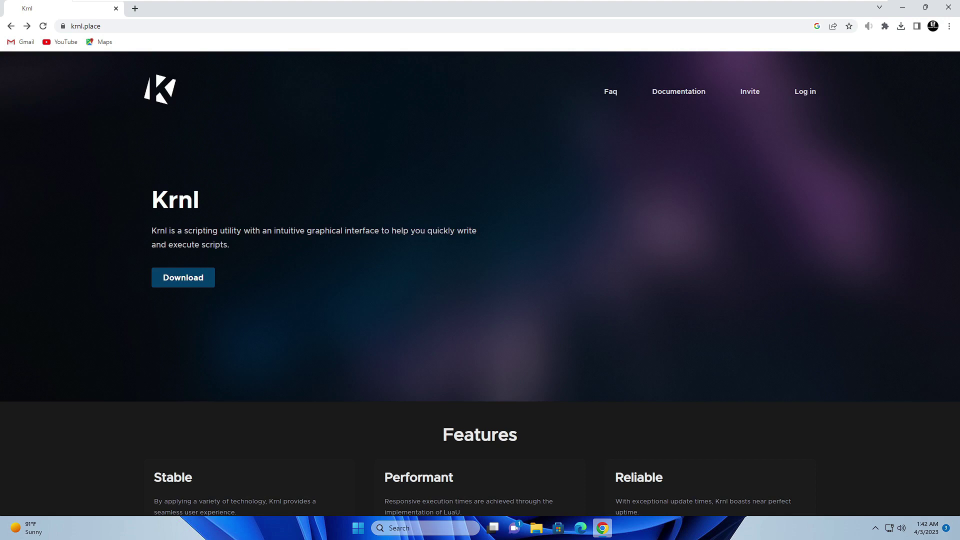
# Step: Search 'virus' and turn off real-time protection in Virus & threat protection settings
pyautogui.click(428, 529)
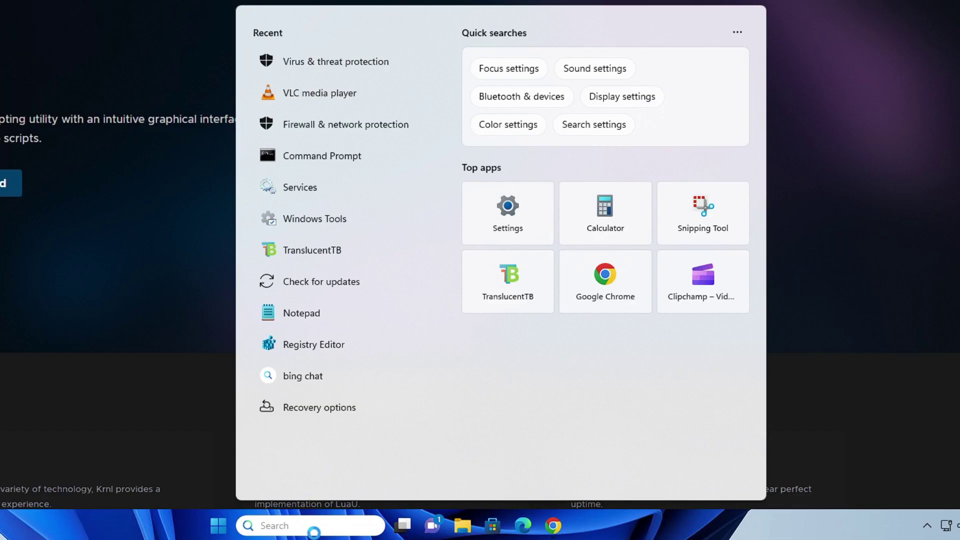
pyautogui.write('virus')
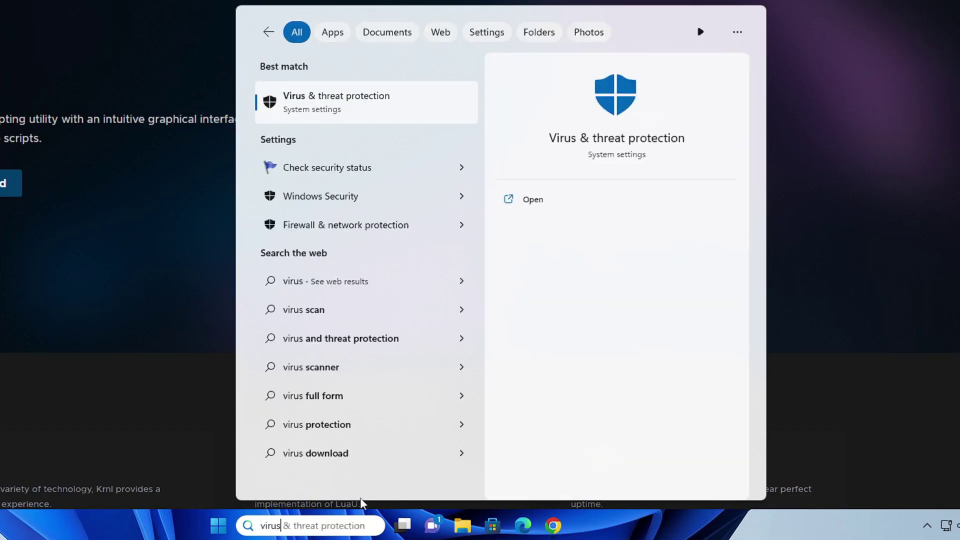
pyautogui.click(336, 104)
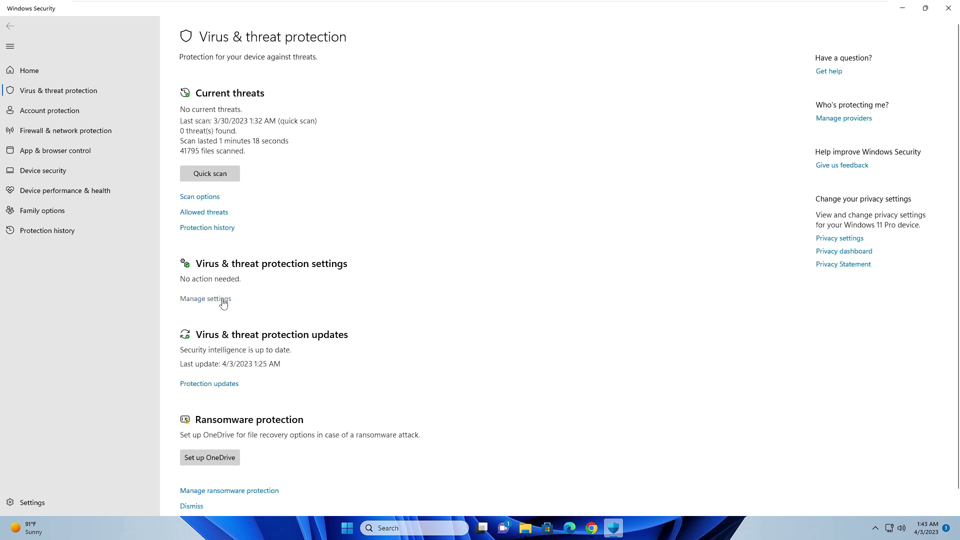
pyautogui.click(222, 302)
pyautogui.click(190, 156)
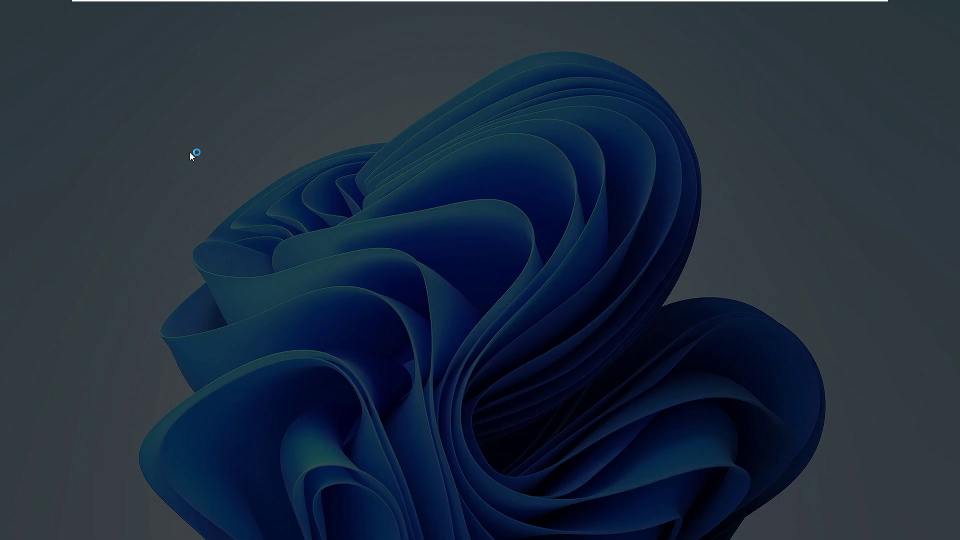
pyautogui.click(429, 343)
# Step: Turn off cloud-delivered protection, automatic sample submission and Tamper Protection
pyautogui.click(190, 271)
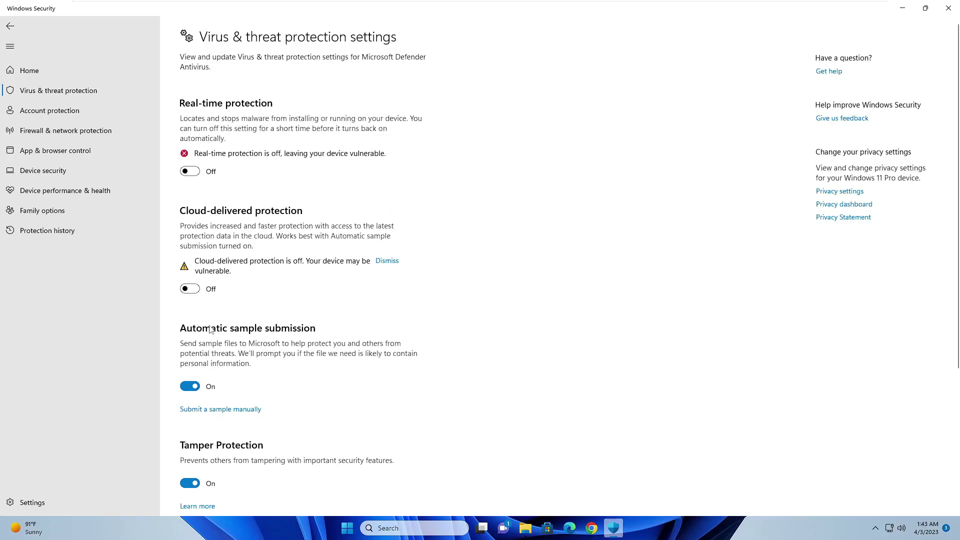
pyautogui.click(191, 386)
pyautogui.scroll(-4, 230, 325)
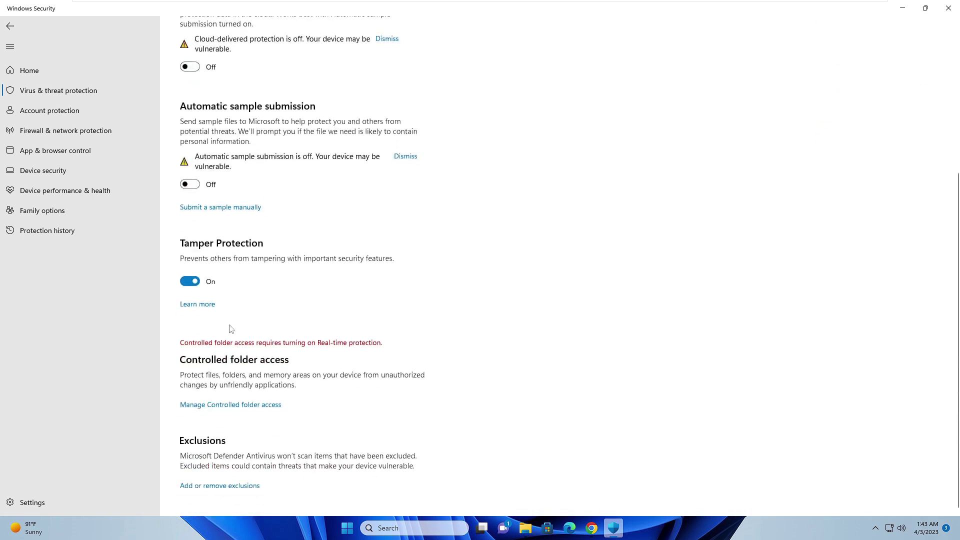
pyautogui.click(193, 279)
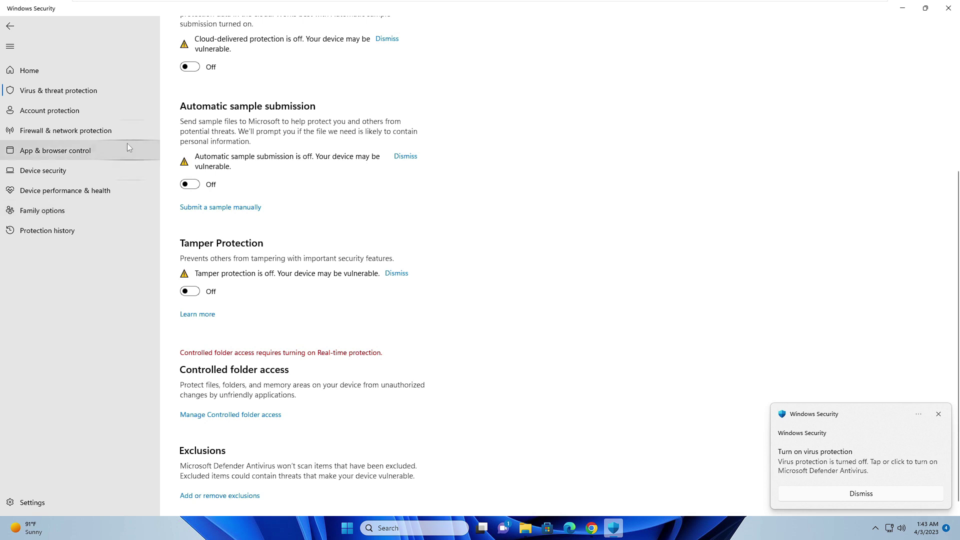
# Step: Turn off the Domain network firewall and close Windows Security
pyautogui.click(84, 134)
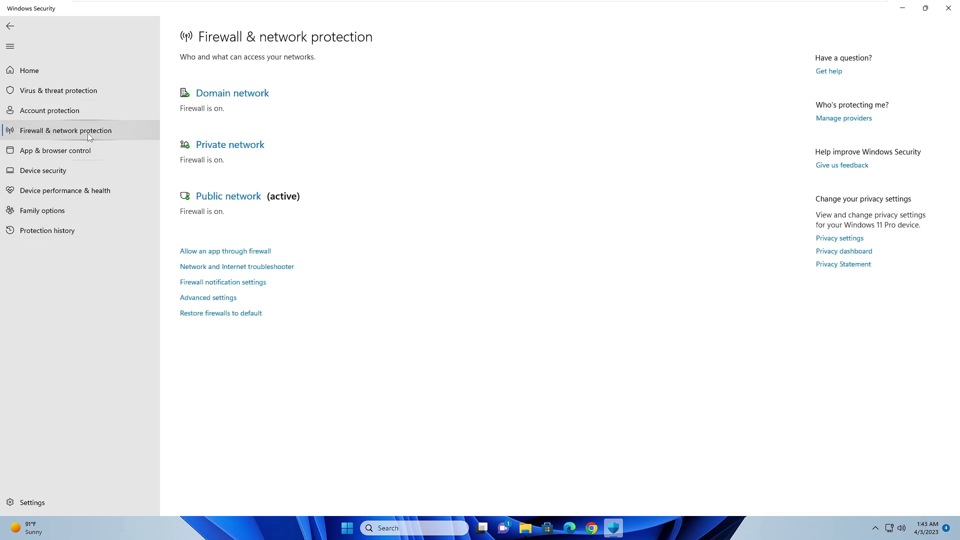
pyautogui.click(244, 95)
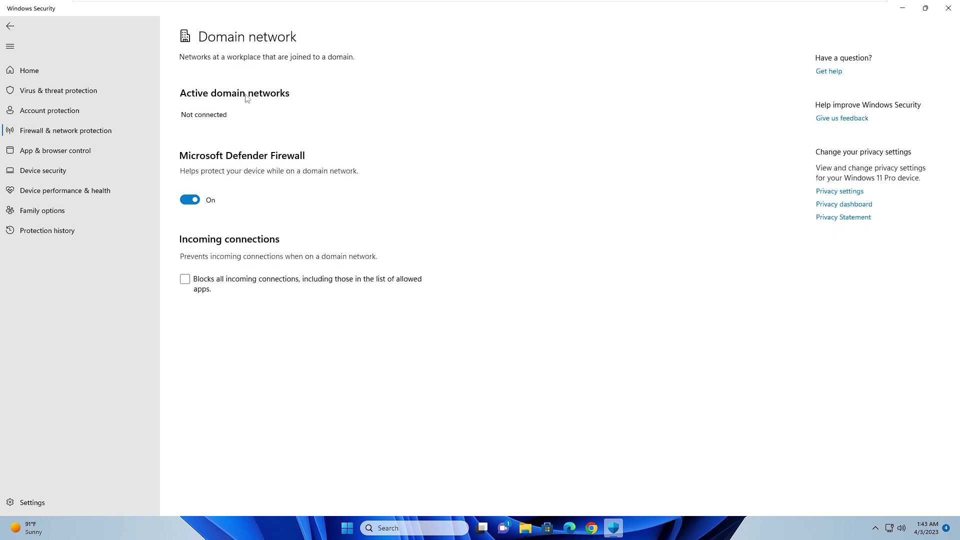
pyautogui.click(194, 201)
pyautogui.click(406, 344)
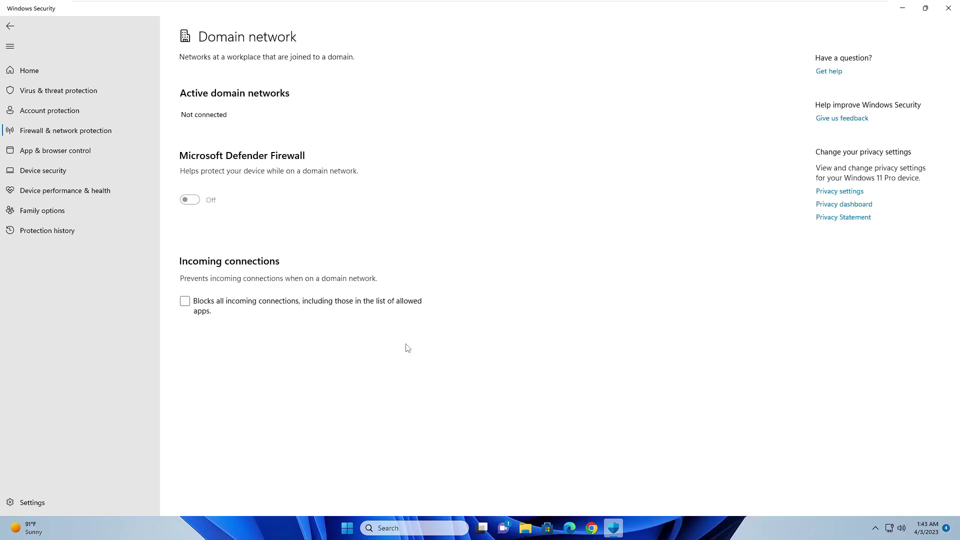
pyautogui.click(946, 8)
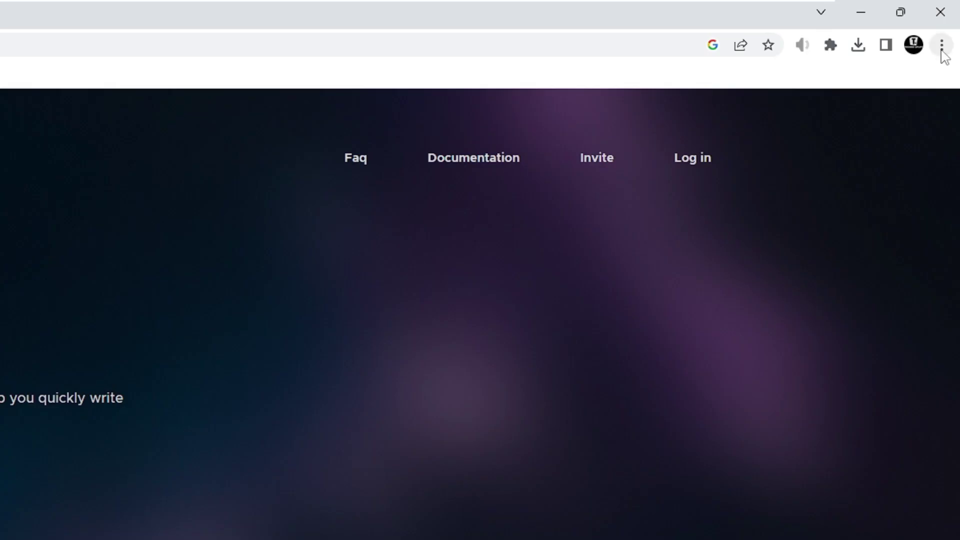
# Step: Set Safe Browsing under Privacy and security > Security to No protection, then close Chrome
pyautogui.click(942, 46)
pyautogui.click(777, 345)
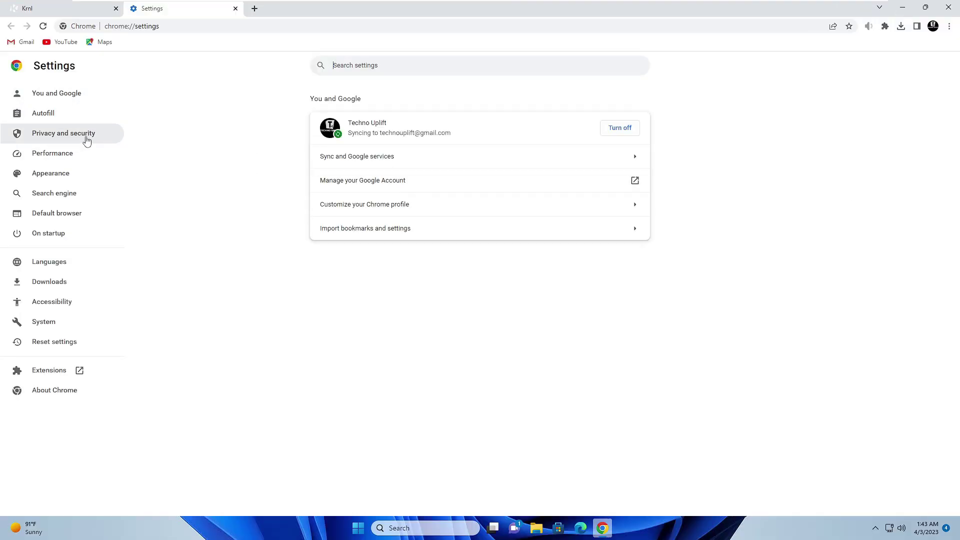
pyautogui.click(82, 139)
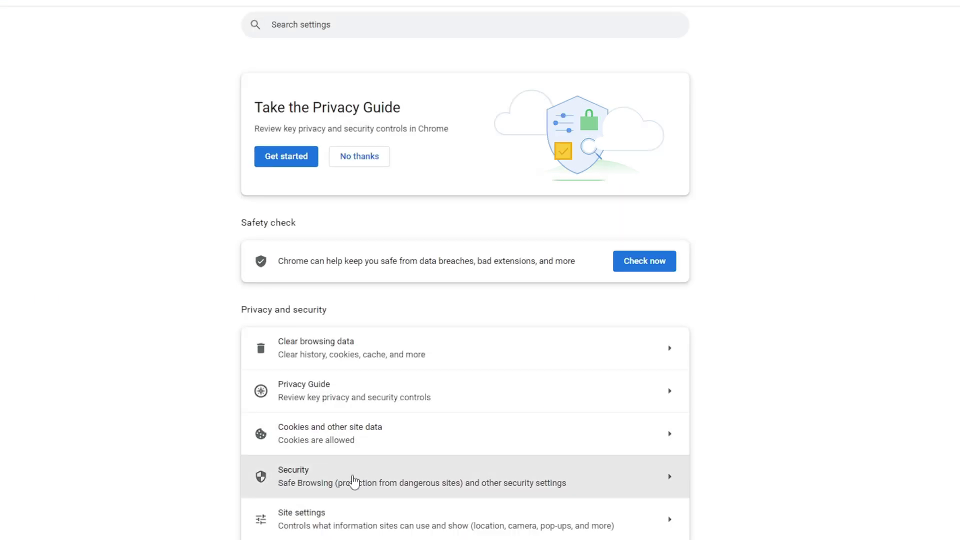
pyautogui.click(371, 475)
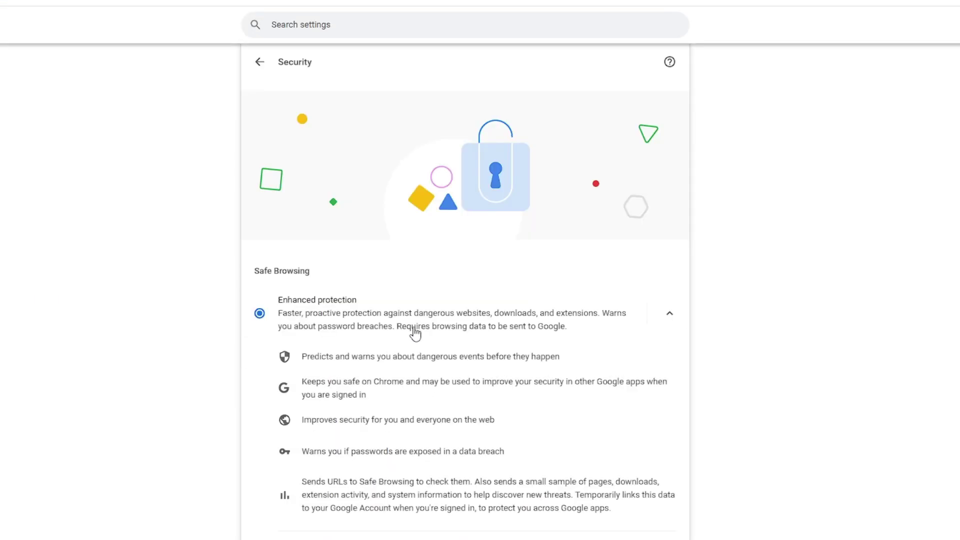
pyautogui.scroll(-3, 416, 334)
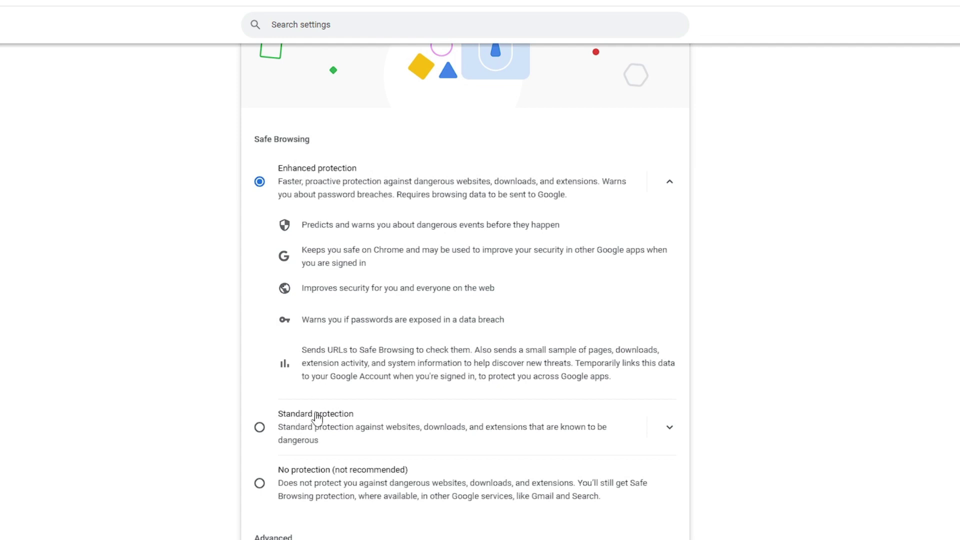
pyautogui.scroll(-3, 316, 417)
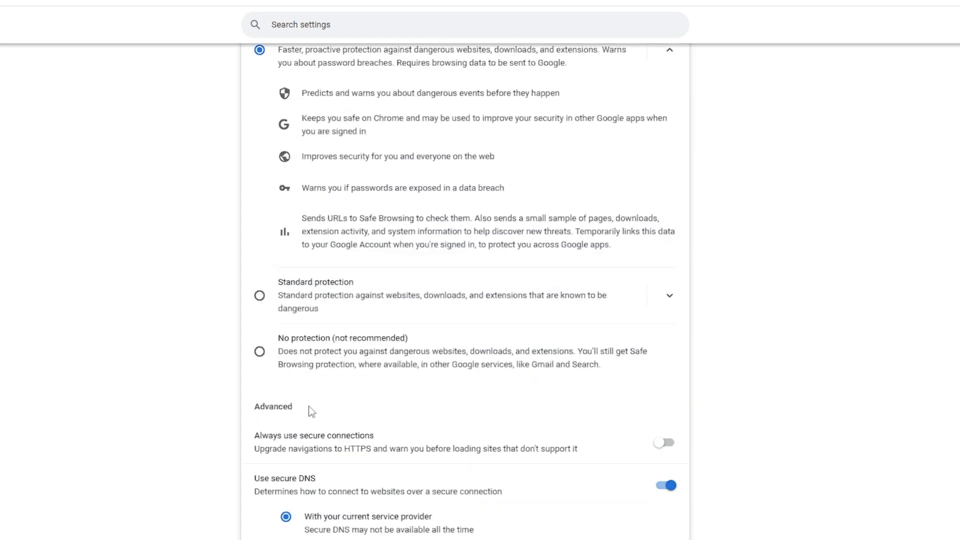
pyautogui.click(259, 351)
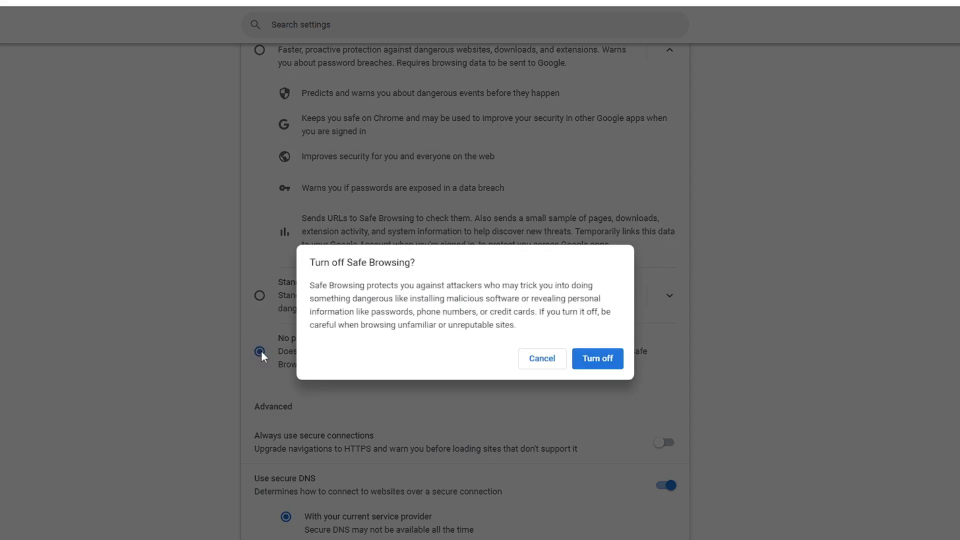
pyautogui.click(592, 364)
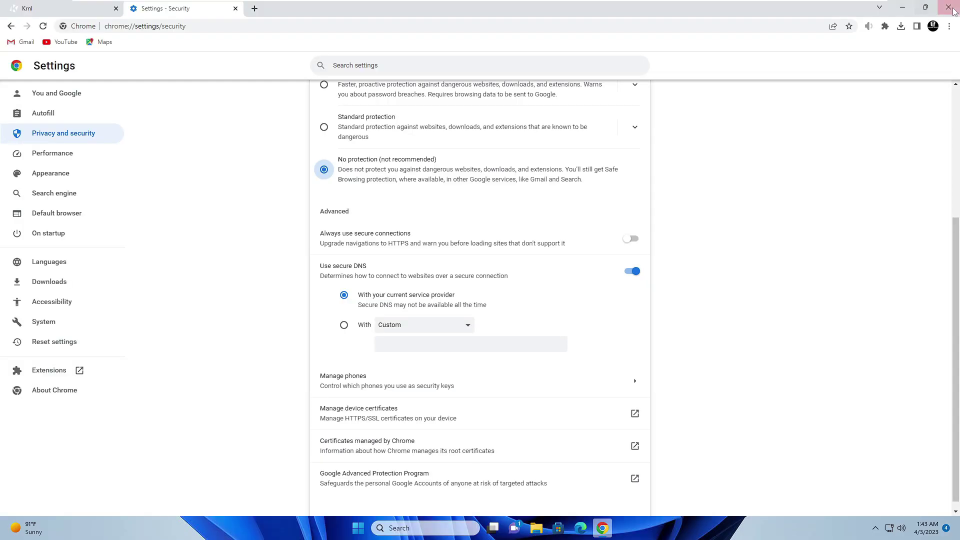
pyautogui.click(948, 7)
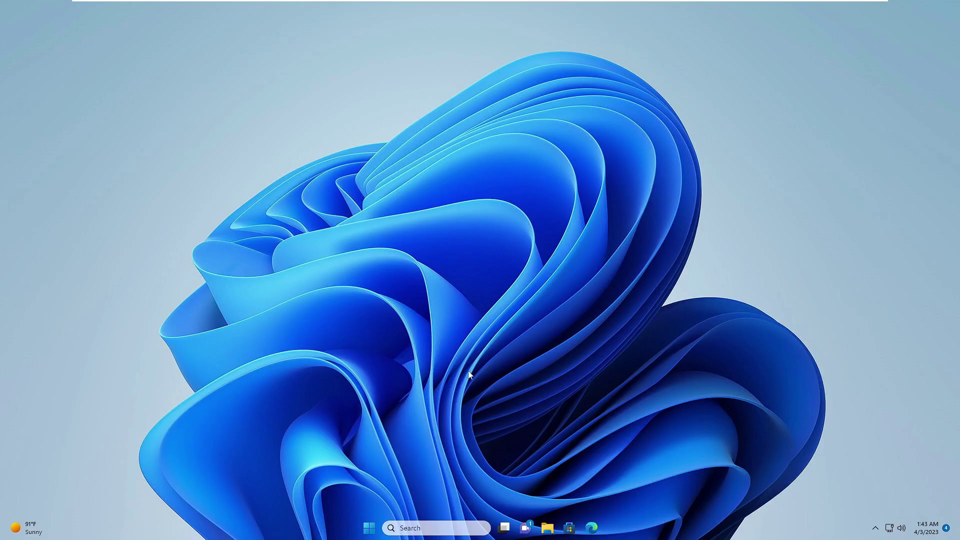
# Step: Launch Google Chrome from Windows search and load google.com
pyautogui.click(435, 528)
pyautogui.write('chro')
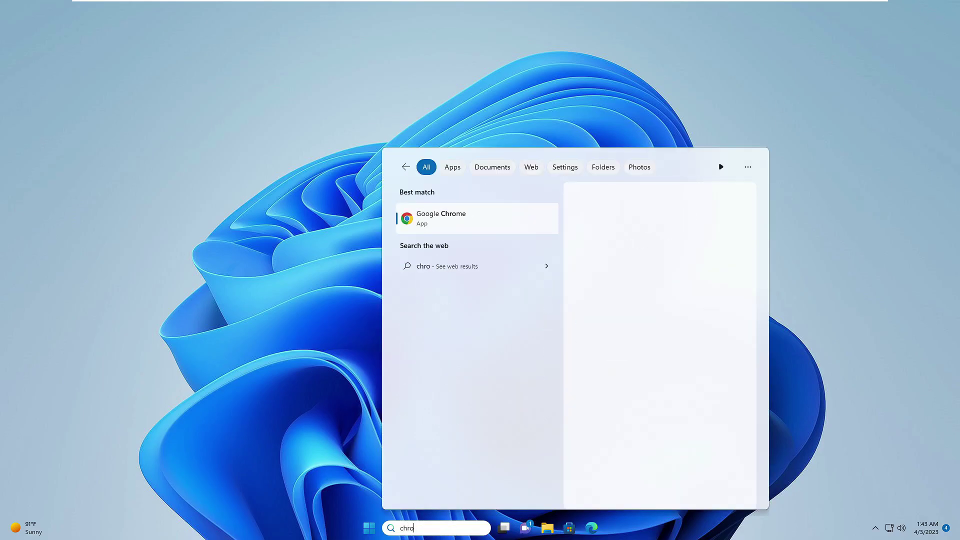
pyautogui.press('Return')
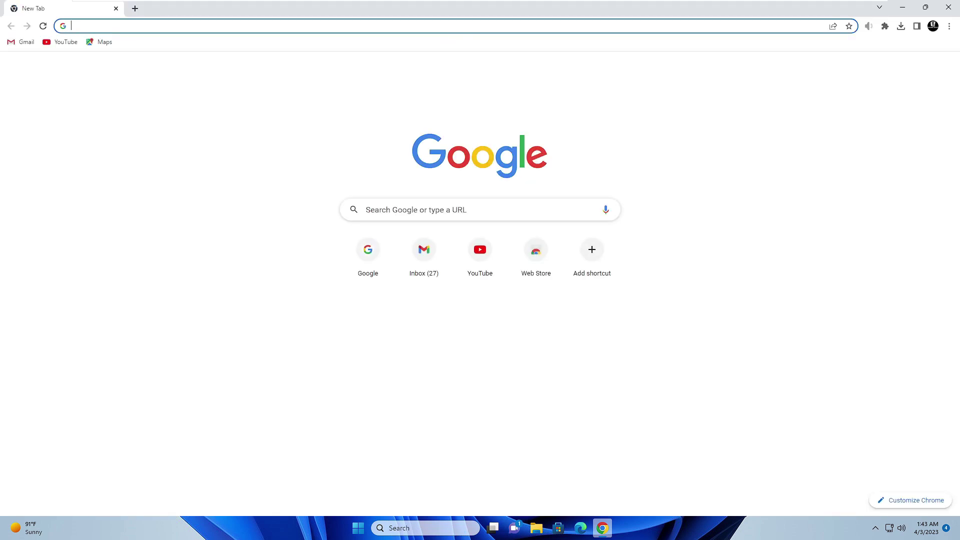
pyautogui.write('g')
pyautogui.press('Return')
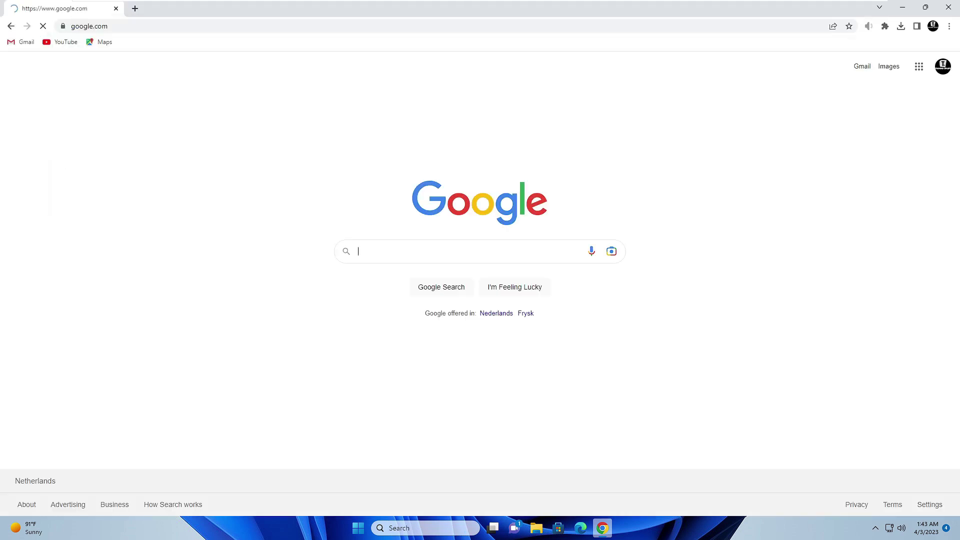
# Step: Search 'krnl' and download the latest Krnl version from the krnl.place download page
pyautogui.write('krnl.place')
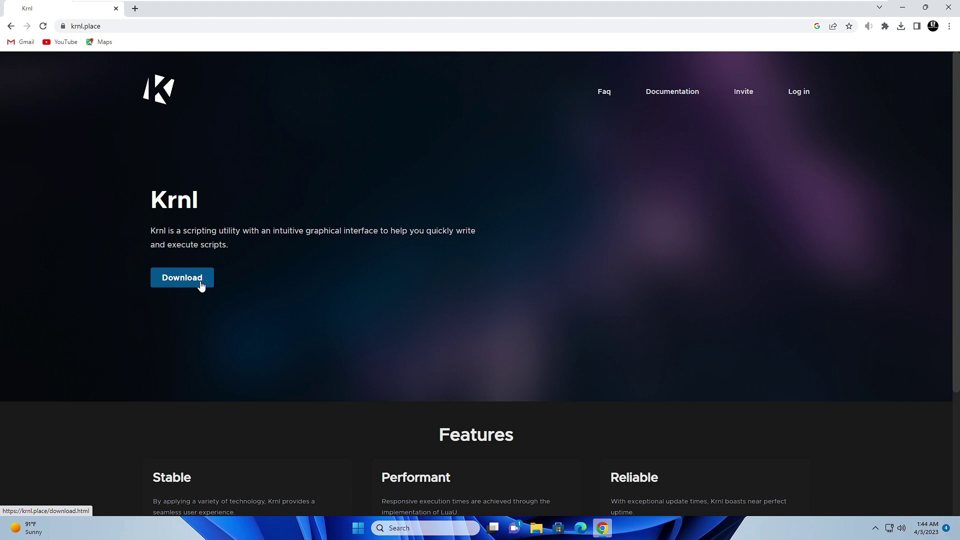
pyautogui.click(201, 285)
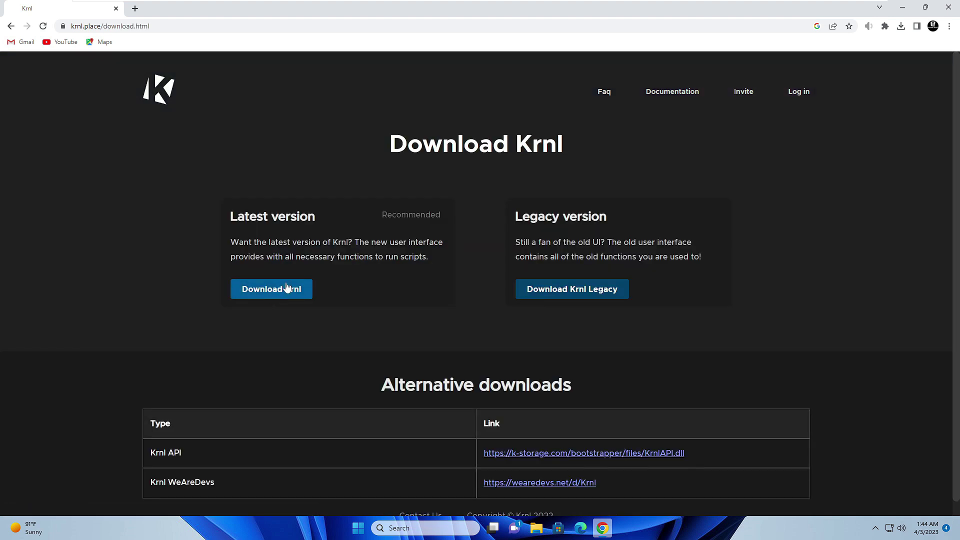
pyautogui.click(299, 295)
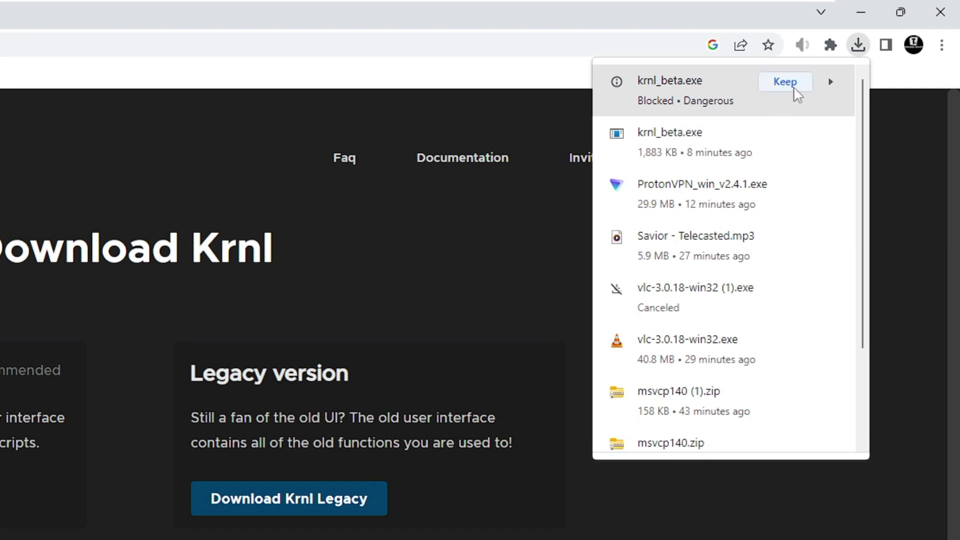
# Step: Keep the blocked krnl_beta.exe download and show it in its Downloads folder
pyautogui.click(795, 86)
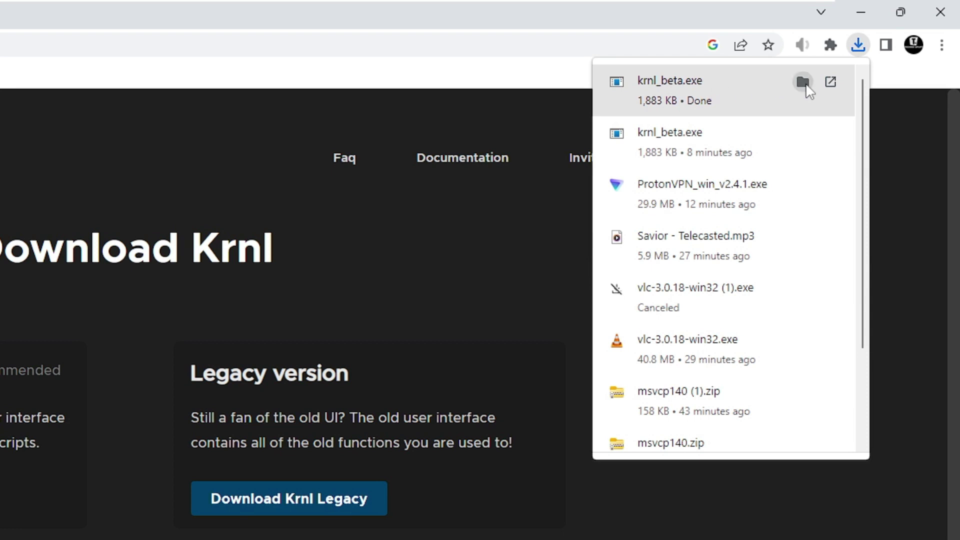
pyautogui.click(802, 81)
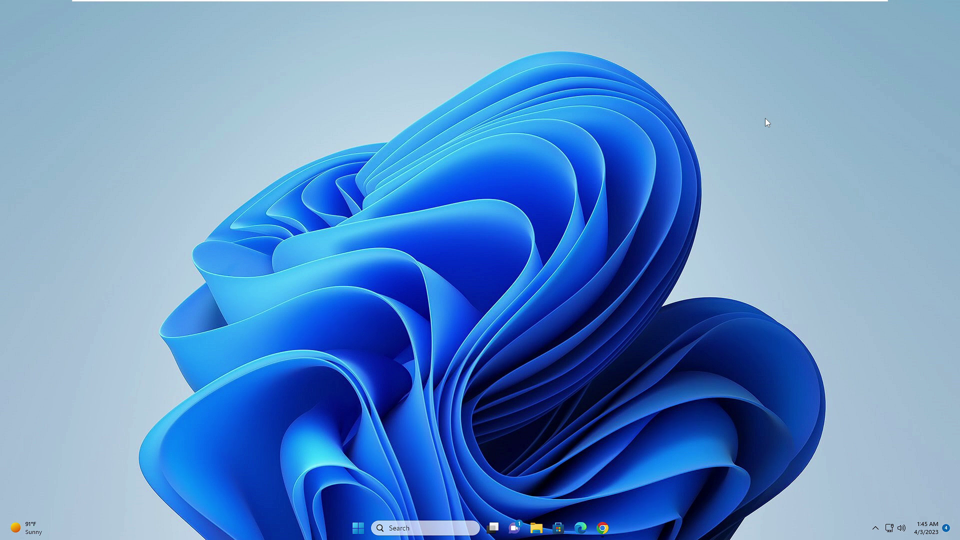
# Step: In a new tab, search 'proton' on google.com, open proton.me, and minimise Chrome
pyautogui.click(602, 526)
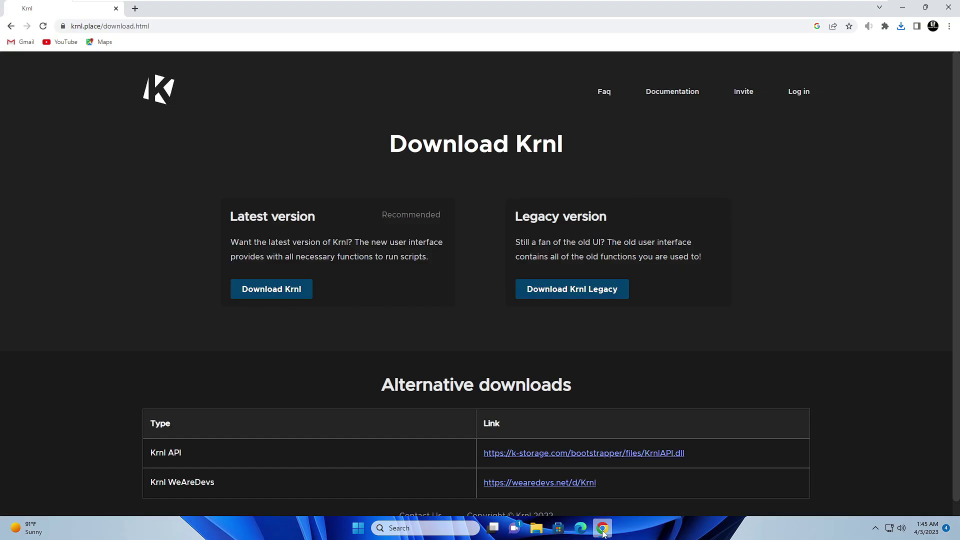
pyautogui.click(134, 9)
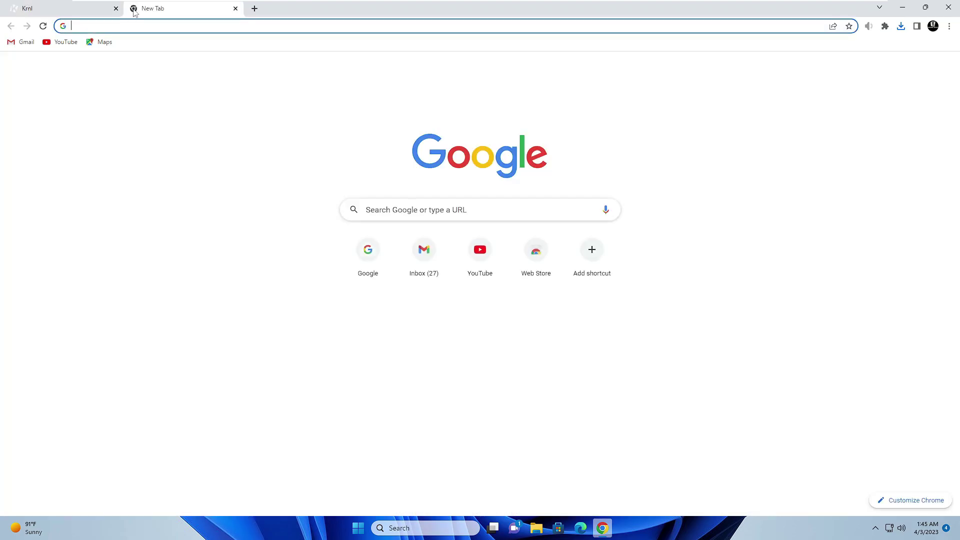
pyautogui.write('google.com')
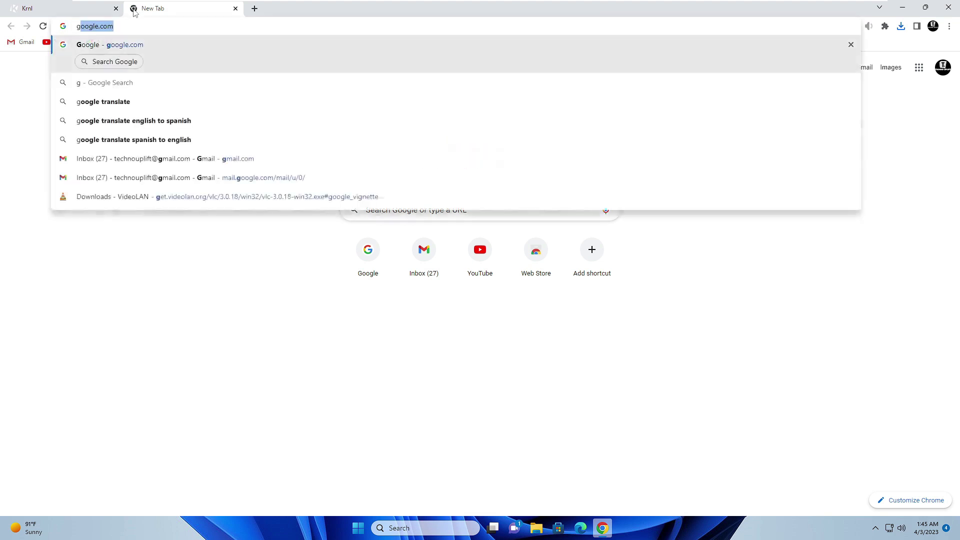
pyautogui.press('Return')
pyautogui.write('proton')
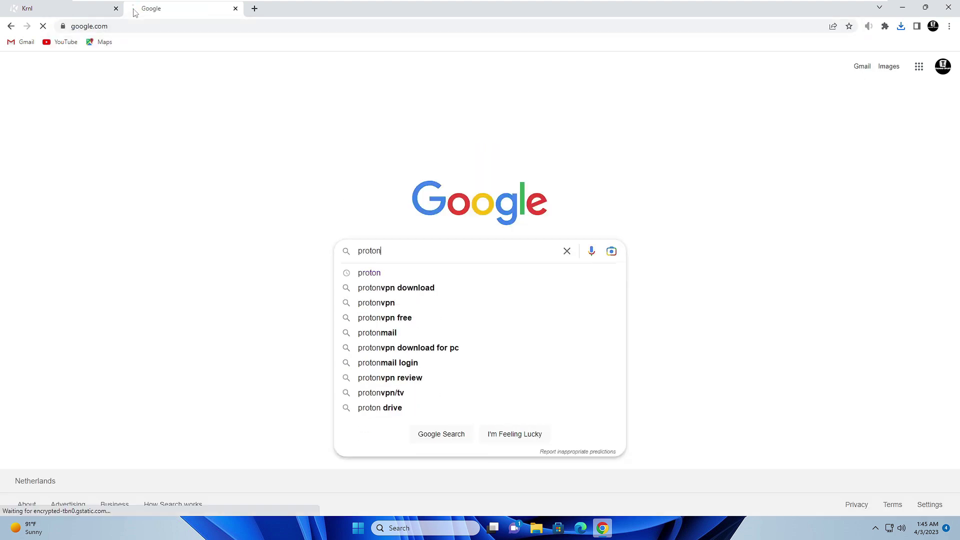
pyautogui.press('Return')
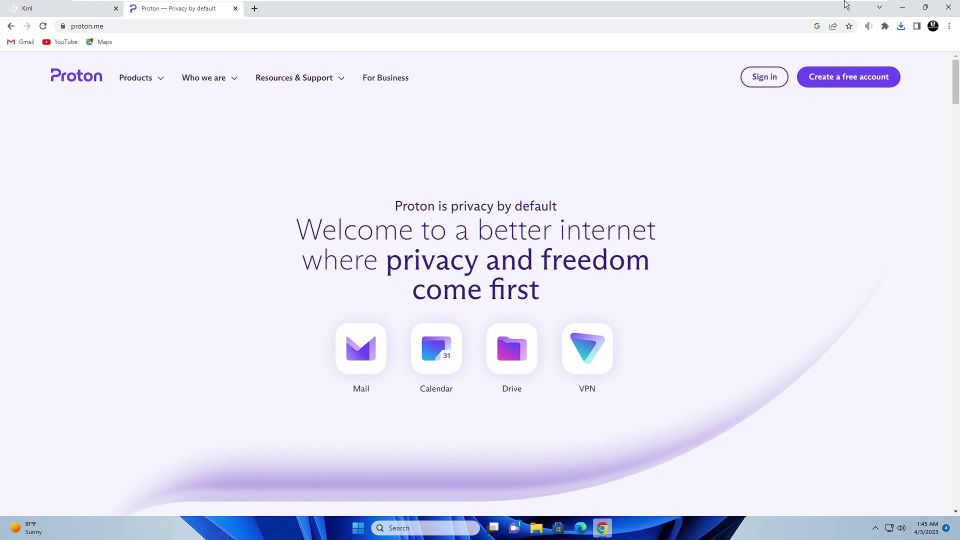
pyautogui.click(903, 10)
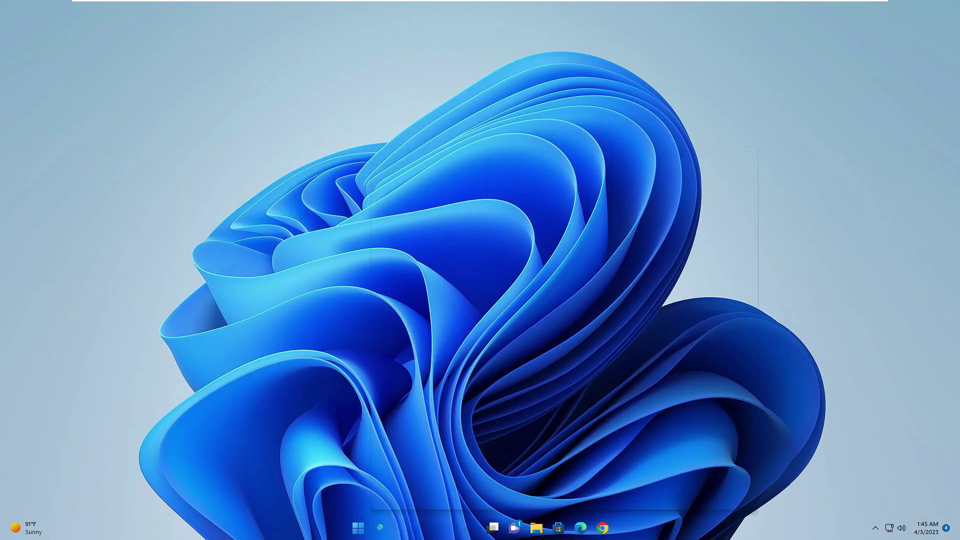
# Step: Connect Proton VPN to the free Netherlands server NL-FREE#100065
pyautogui.click(425, 528)
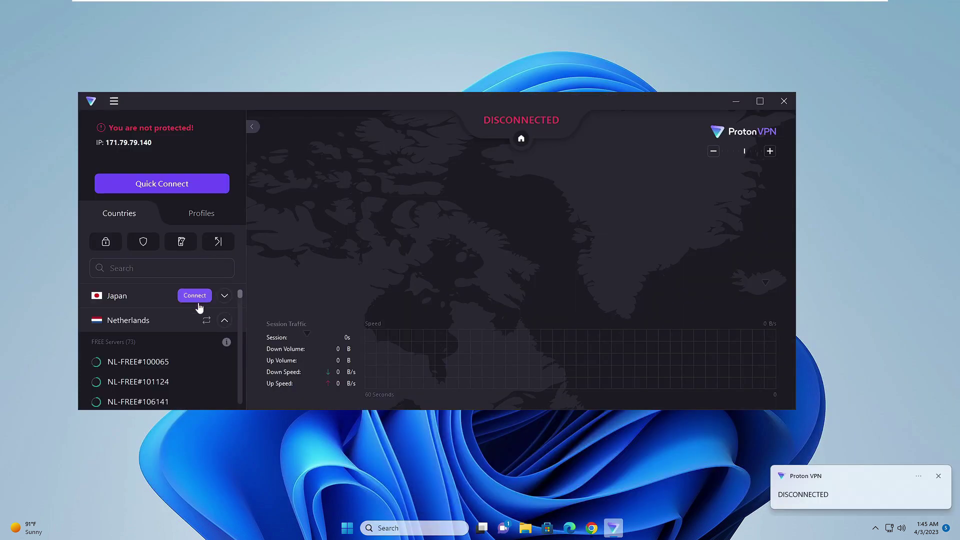
pyautogui.moveTo(194, 313)
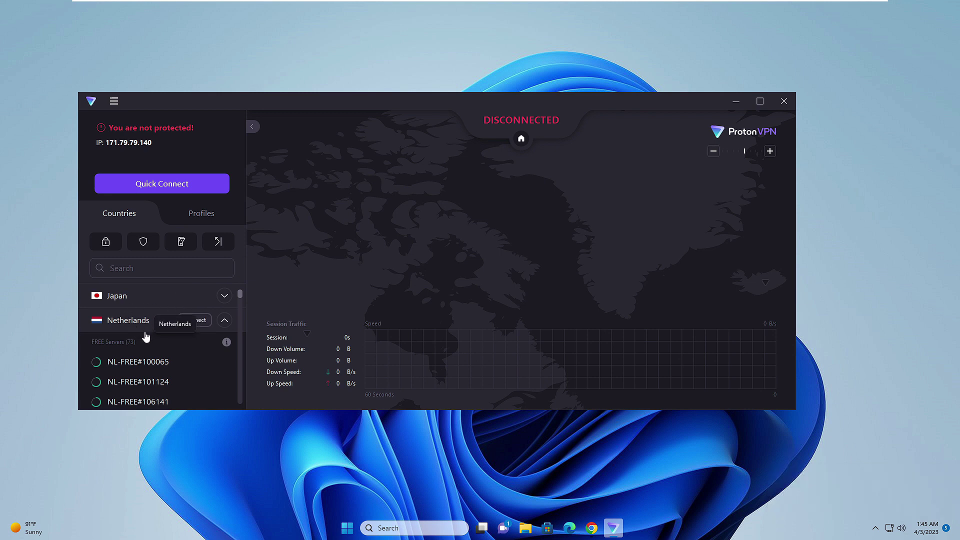
pyautogui.scroll(-1, 146, 340)
pyautogui.scroll(2, 148, 339)
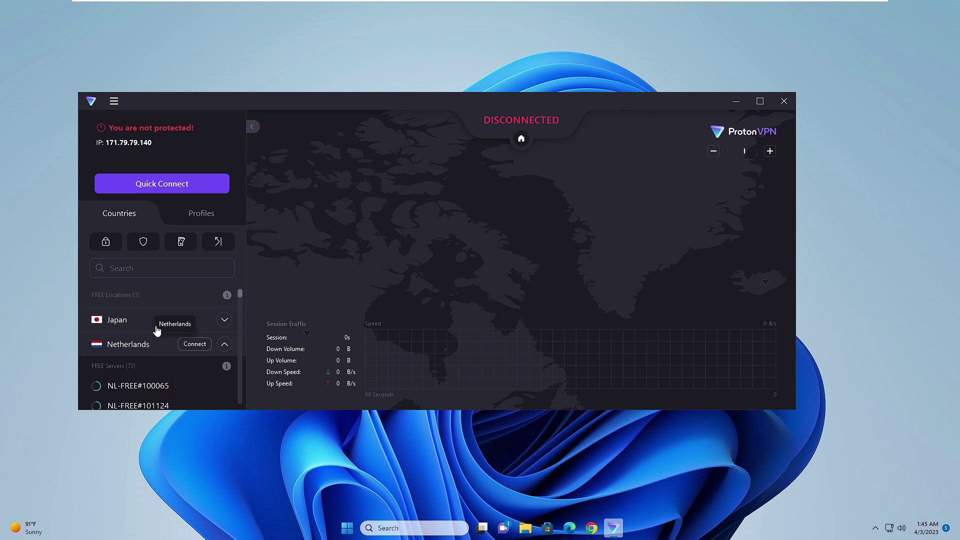
pyautogui.click(197, 346)
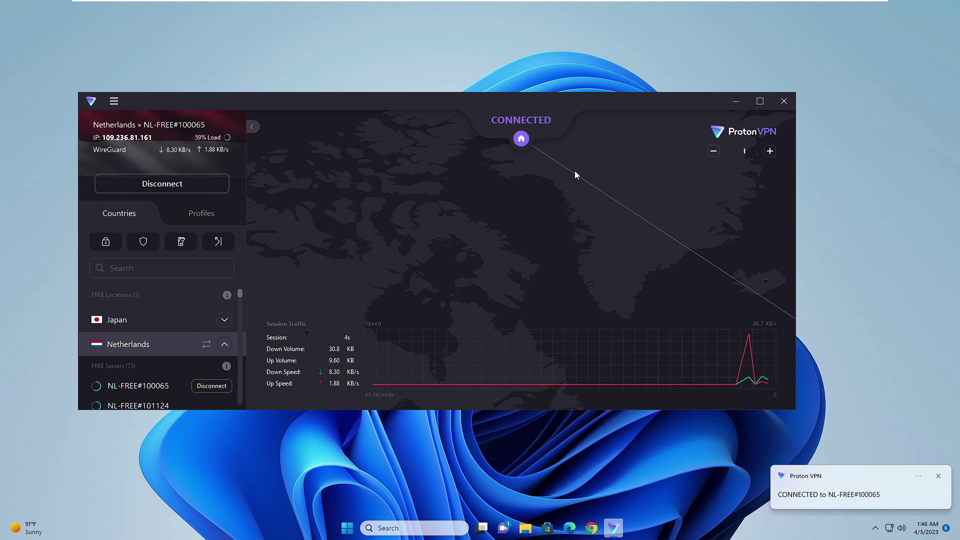
# Step: Run krnl_beta from the Downloads folder and shift the Krnl window slightly right
pyautogui.click(735, 101)
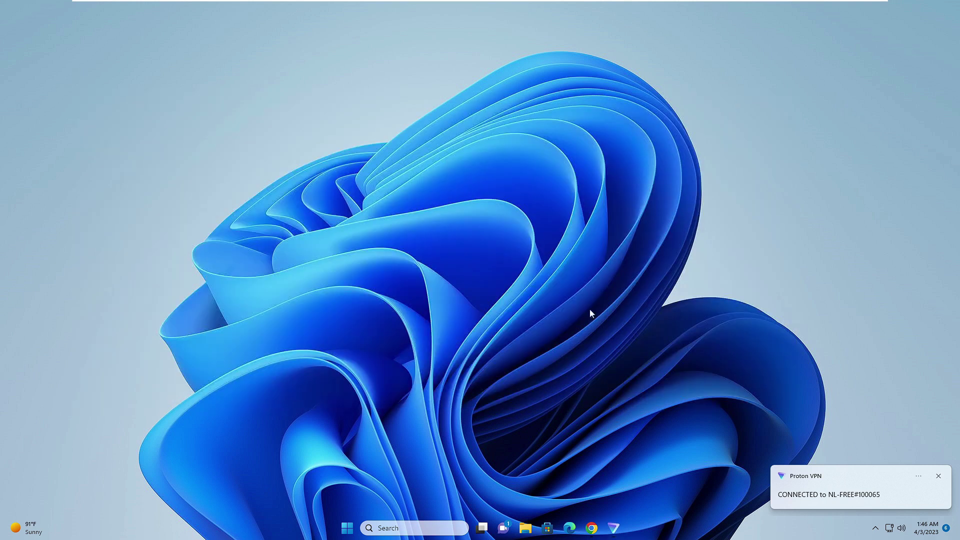
pyautogui.click(526, 529)
pyautogui.click(317, 237)
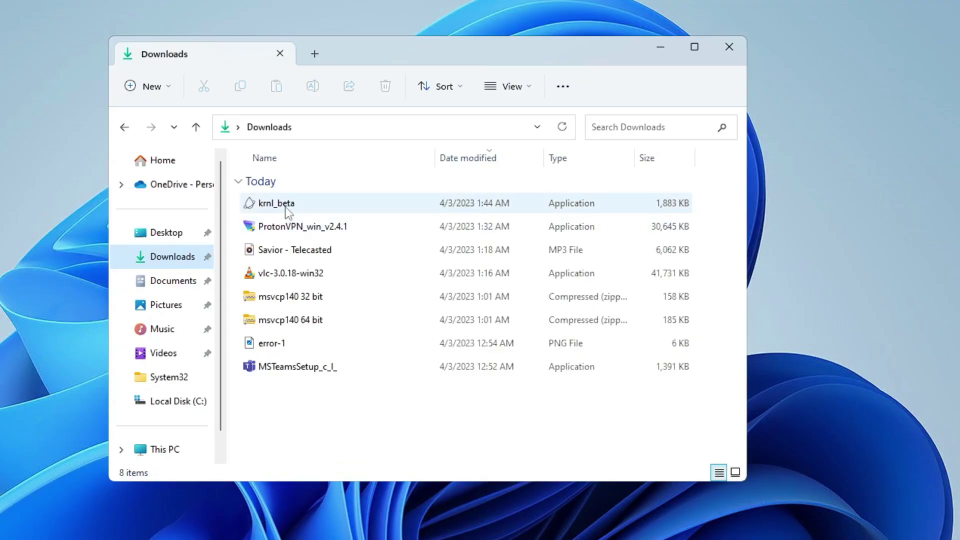
pyautogui.doubleClick(292, 205)
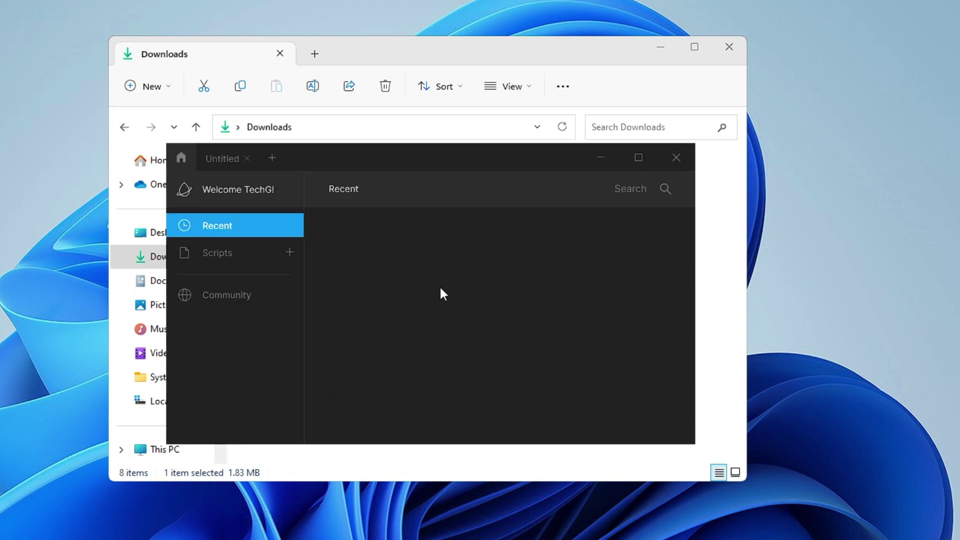
pyautogui.moveTo(380, 160); pyautogui.dragTo(428, 157)
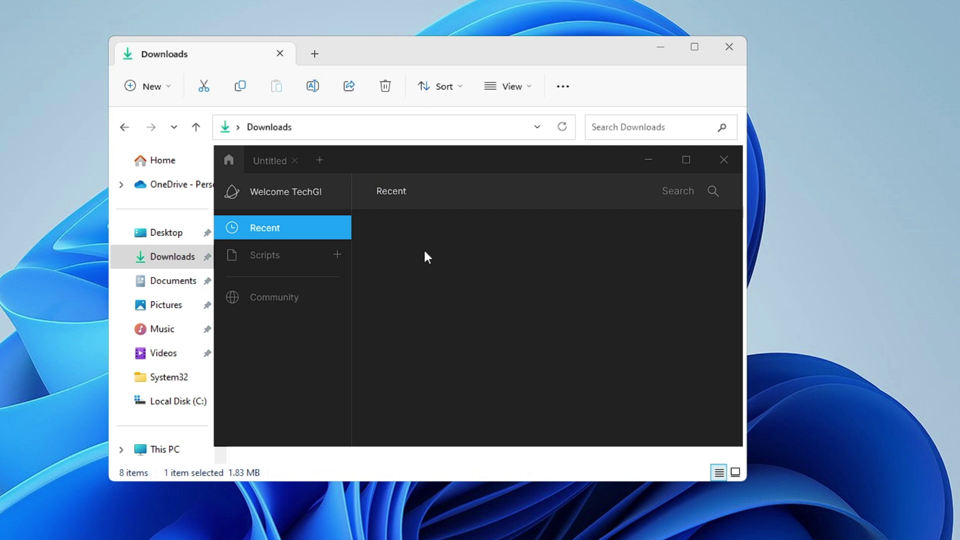
pyautogui.press('super+s')
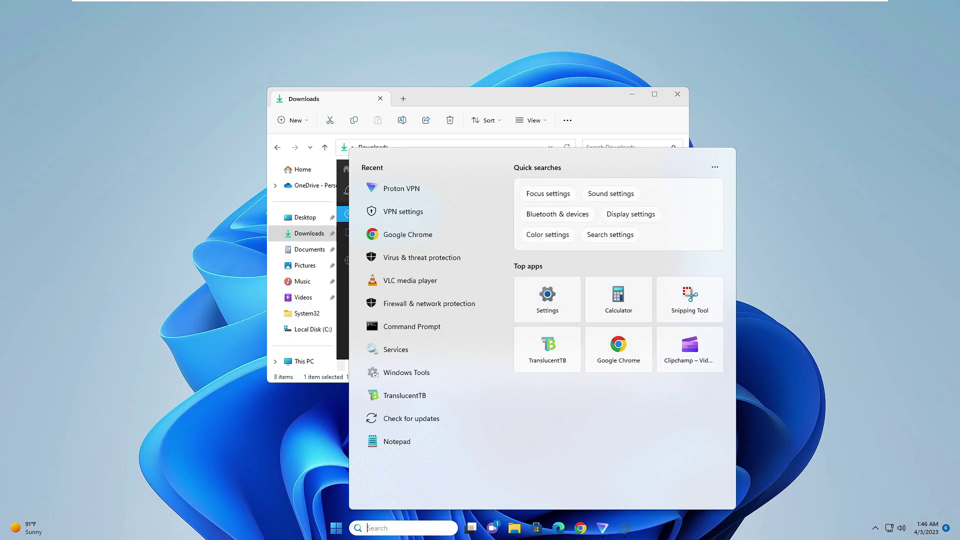
# Step: Search 'virus' and switch cloud-delivered, real-time, tamper protection and sample submission back on
pyautogui.write('virus')
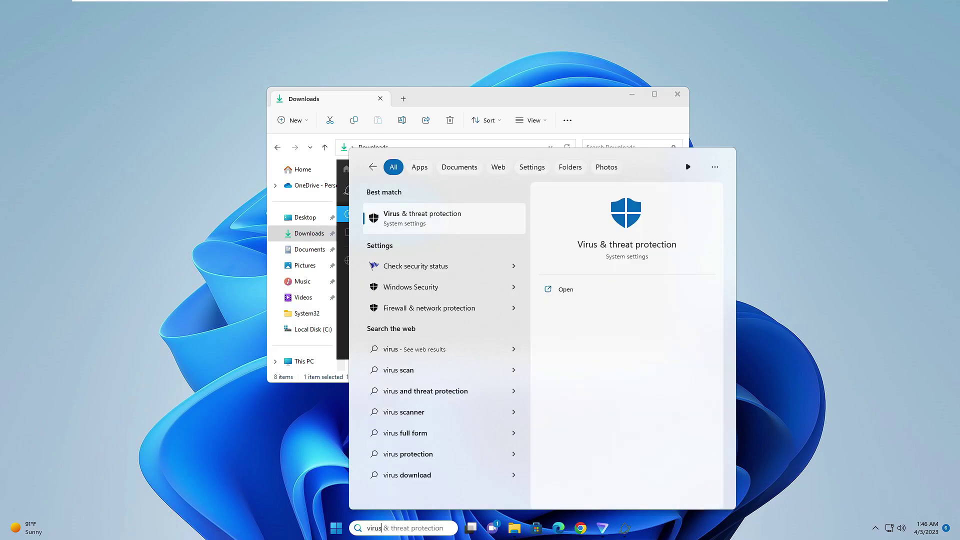
pyautogui.press('Return')
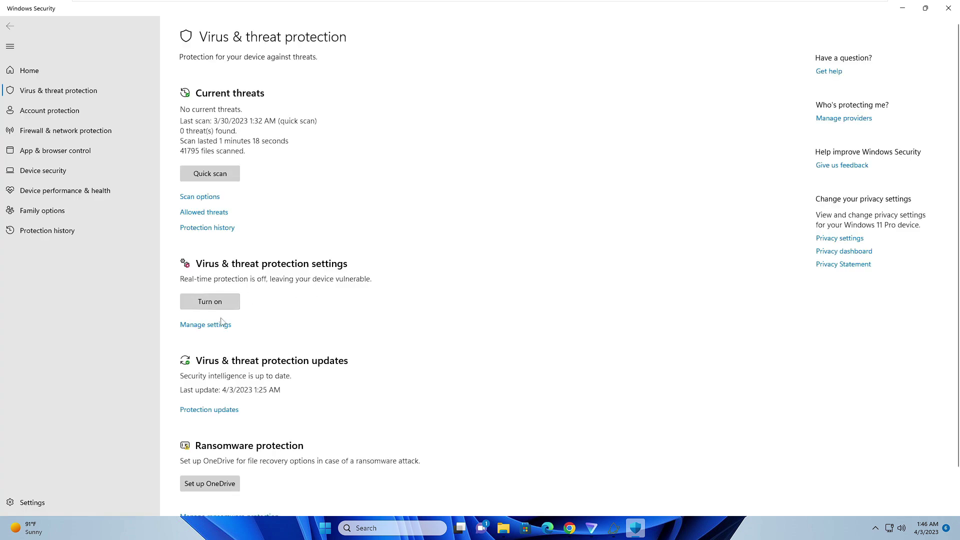
pyautogui.click(216, 326)
pyautogui.click(190, 290)
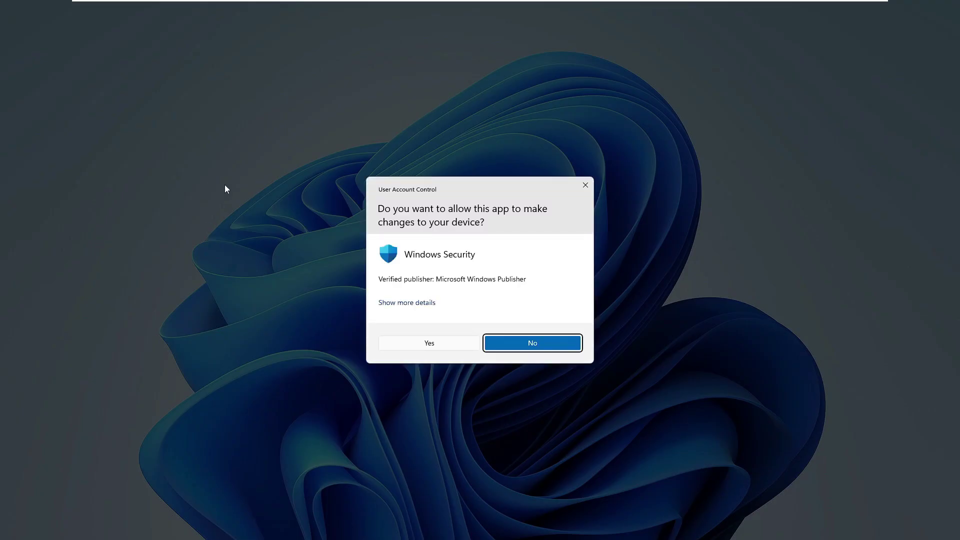
pyautogui.click(440, 344)
pyautogui.click(205, 180)
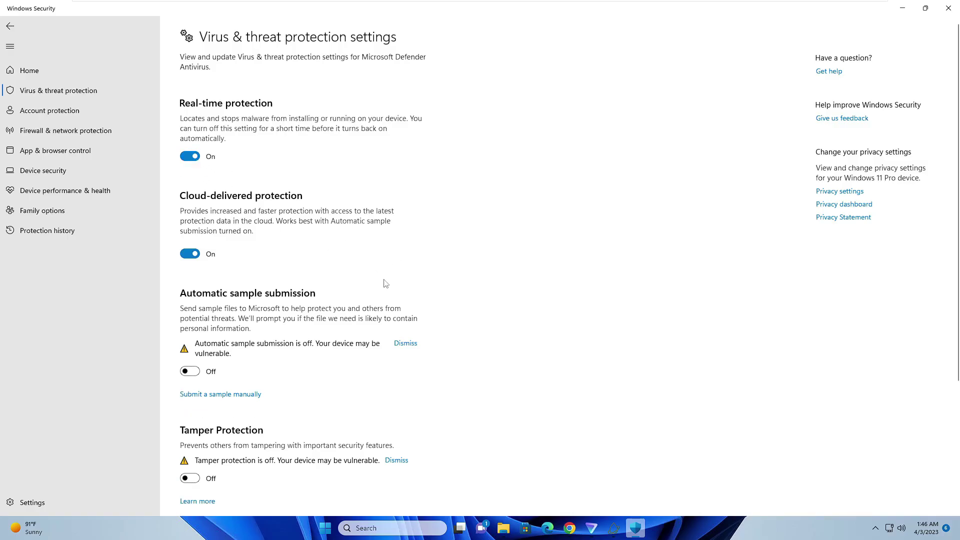
pyautogui.click(194, 478)
pyautogui.click(192, 371)
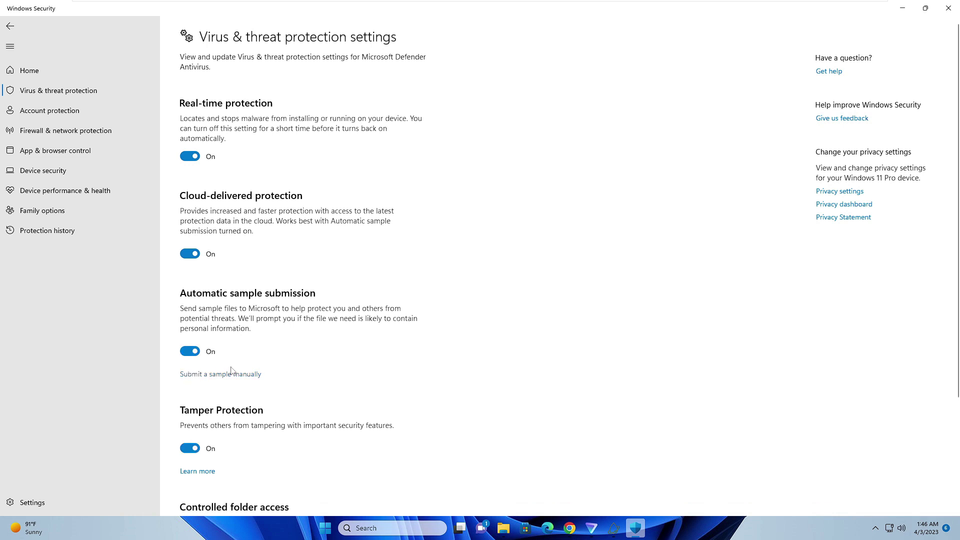